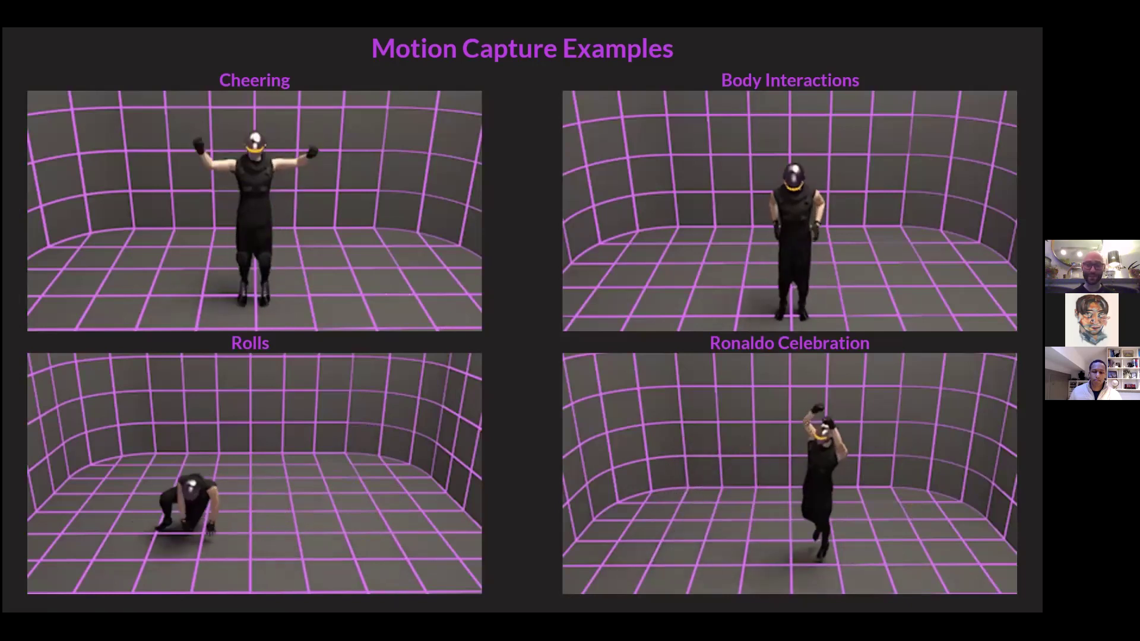
# - Advance the presentation to the aim WebApp beta demo slide and switch to the Aim dashboard in the browser
pyautogui.press('Right')
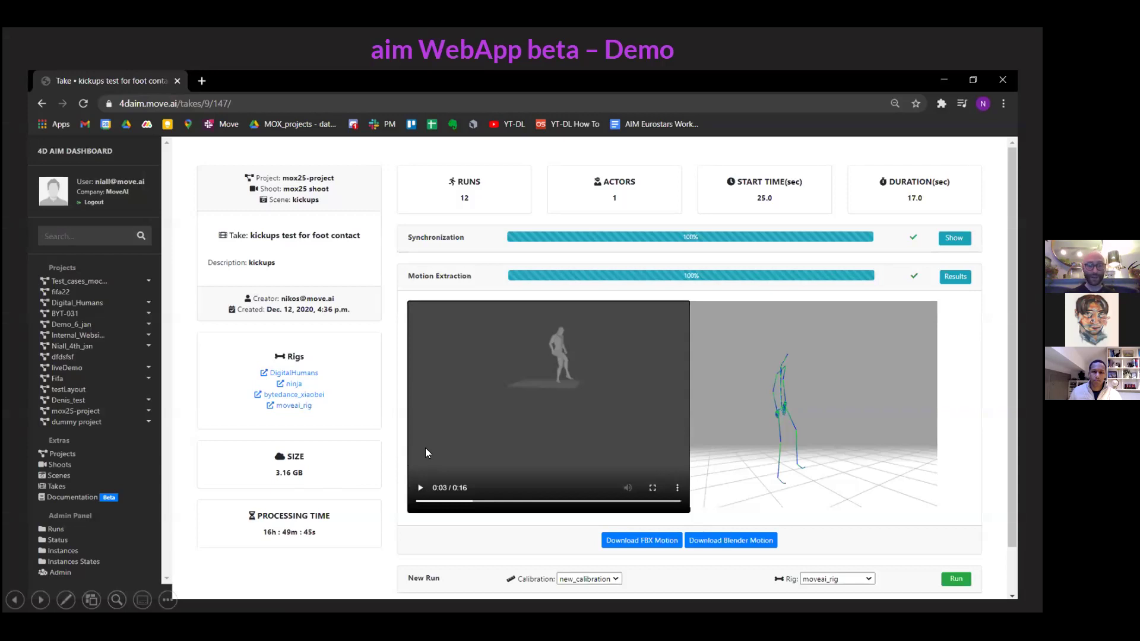
pyautogui.press('super')
pyautogui.press('super')
pyautogui.hotkey('alt', 'Tab')
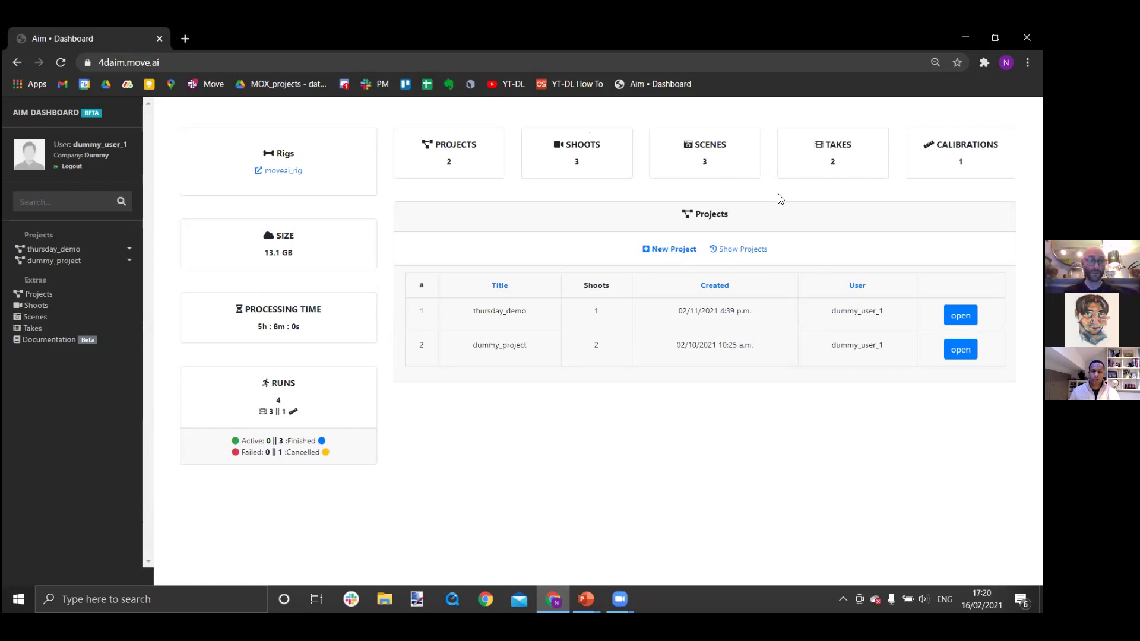
# - Look at the new project form, close it unsaved, and open the mox25 shoot of dummy_project
pyautogui.click(653, 250)
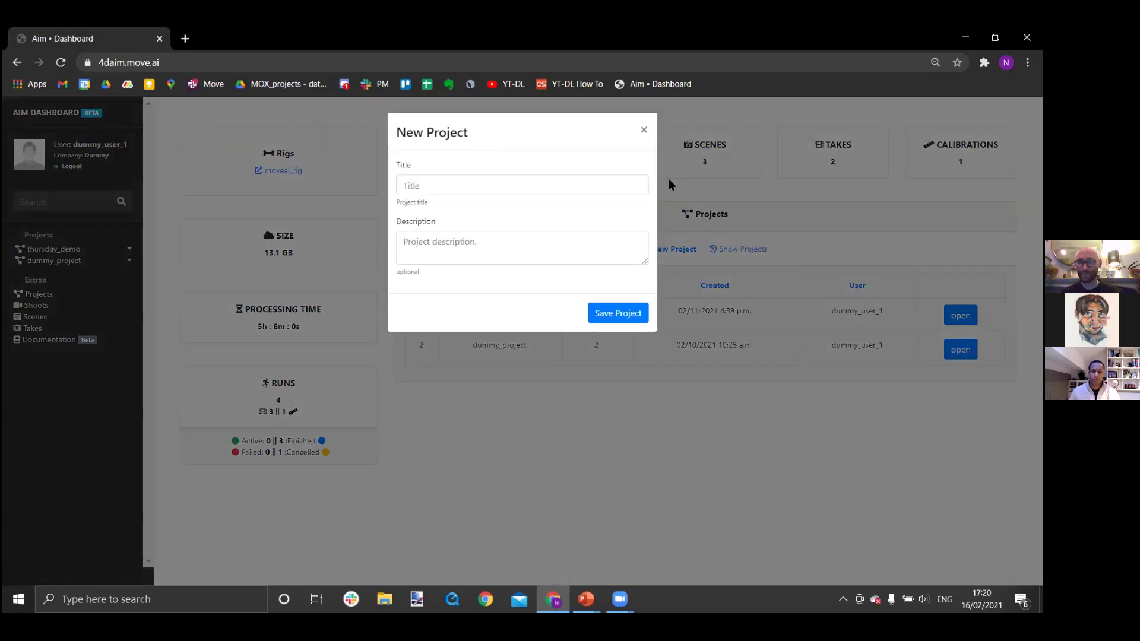
pyautogui.click(644, 130)
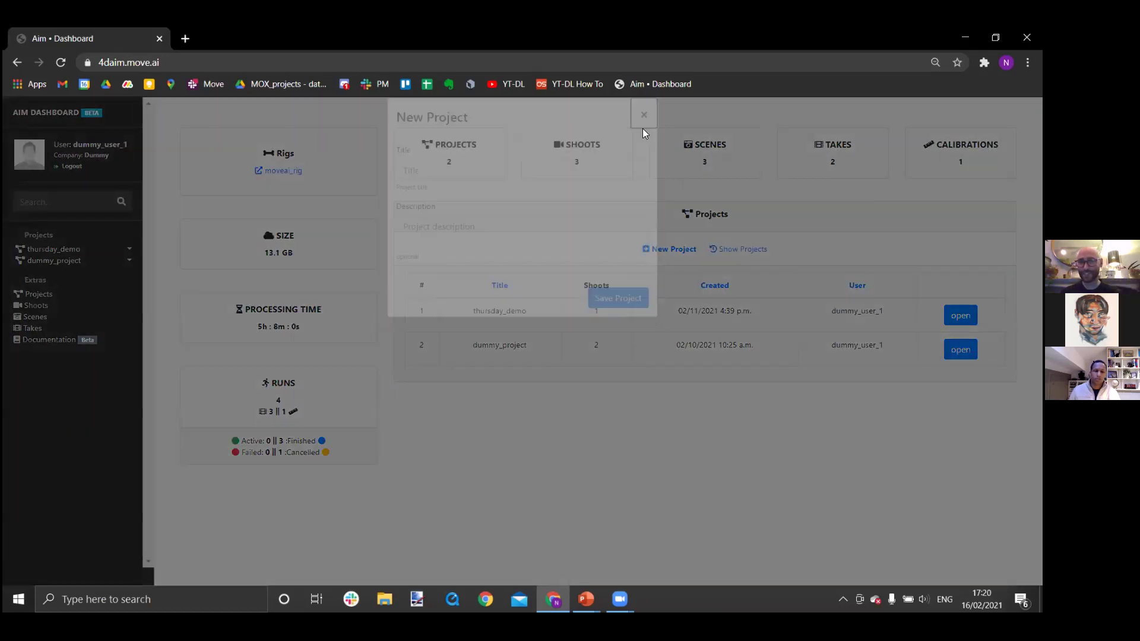
pyautogui.click(130, 261)
pyautogui.click(52, 272)
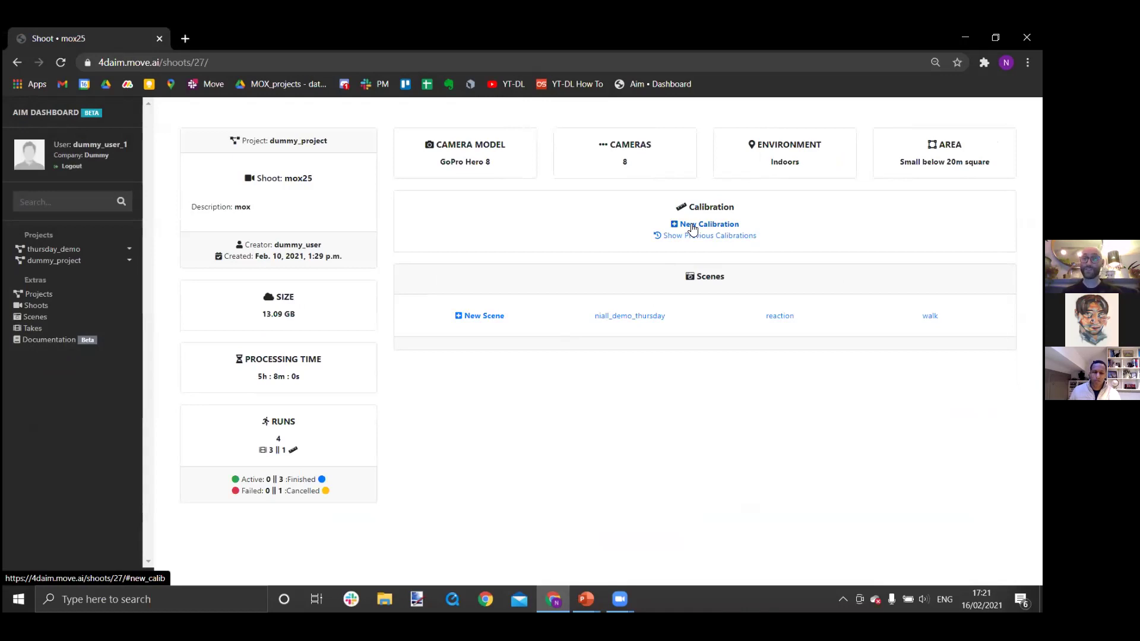
# - Review the fields of the new calibration and new scene forms for the mox25 shoot, closing both without saving
pyautogui.click(693, 228)
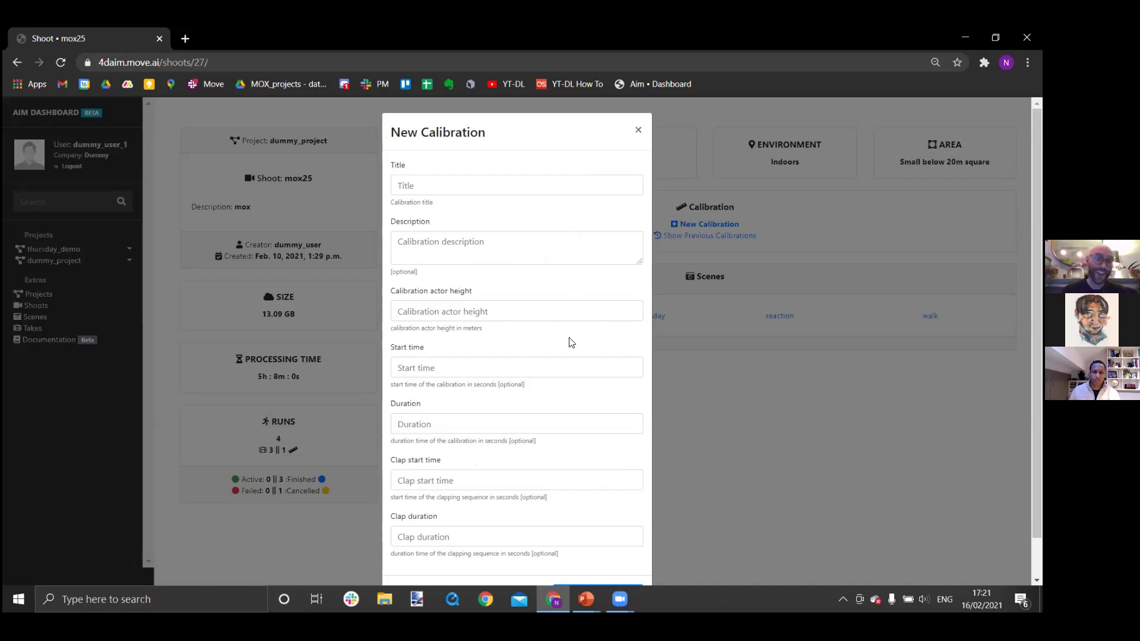
pyautogui.scroll(-2, 567, 341)
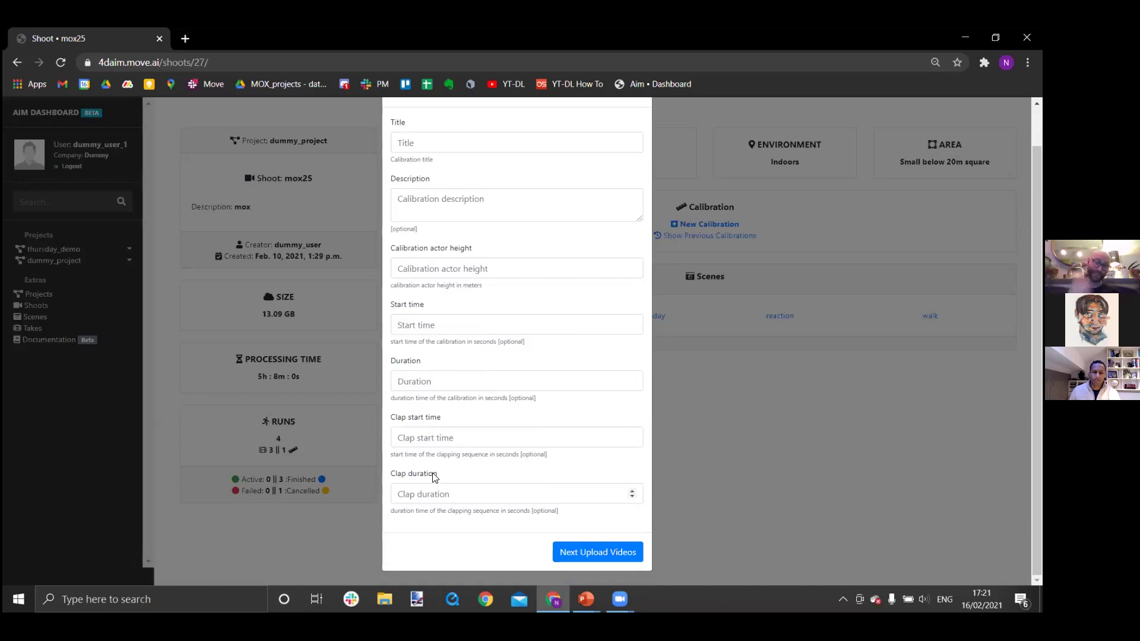
pyautogui.scroll(1, 586, 256)
pyautogui.click(640, 130)
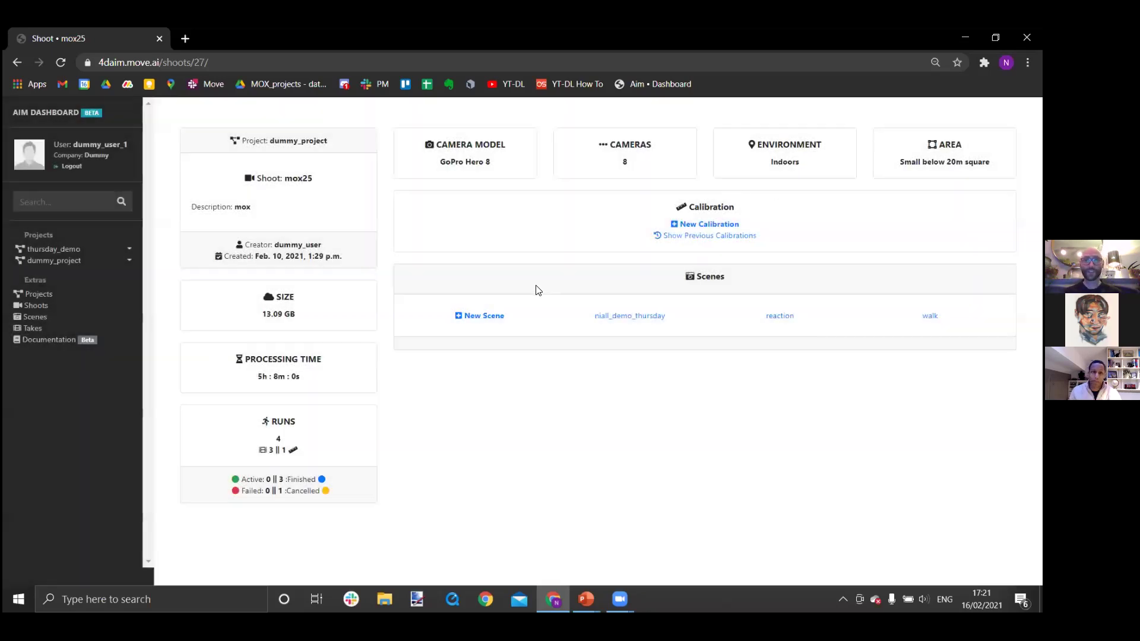
pyautogui.click(475, 316)
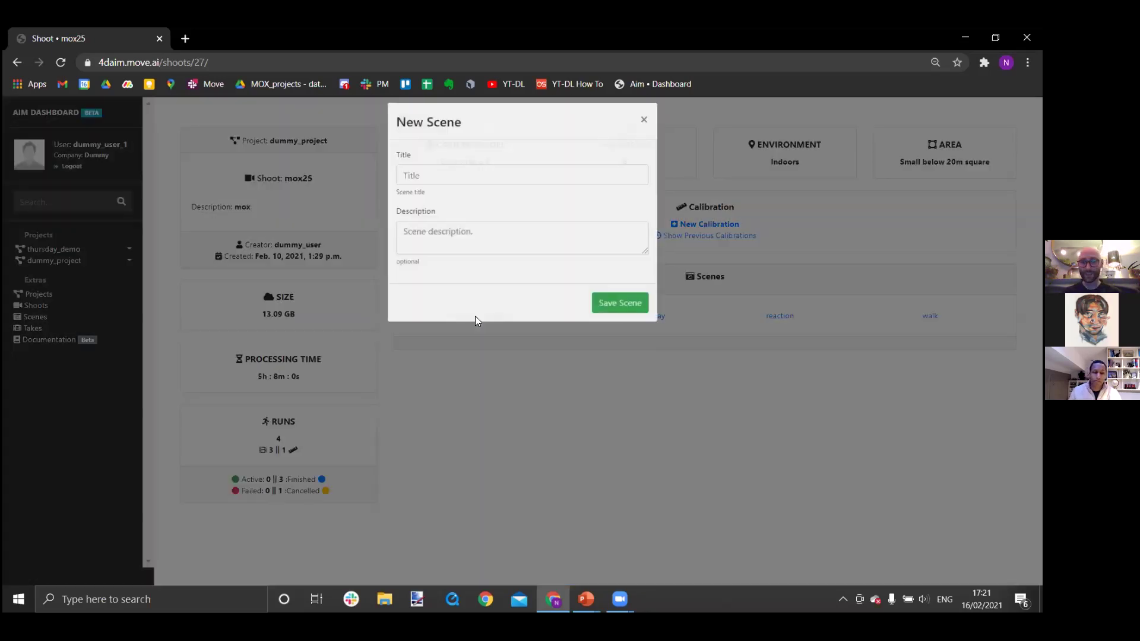
pyautogui.click(641, 129)
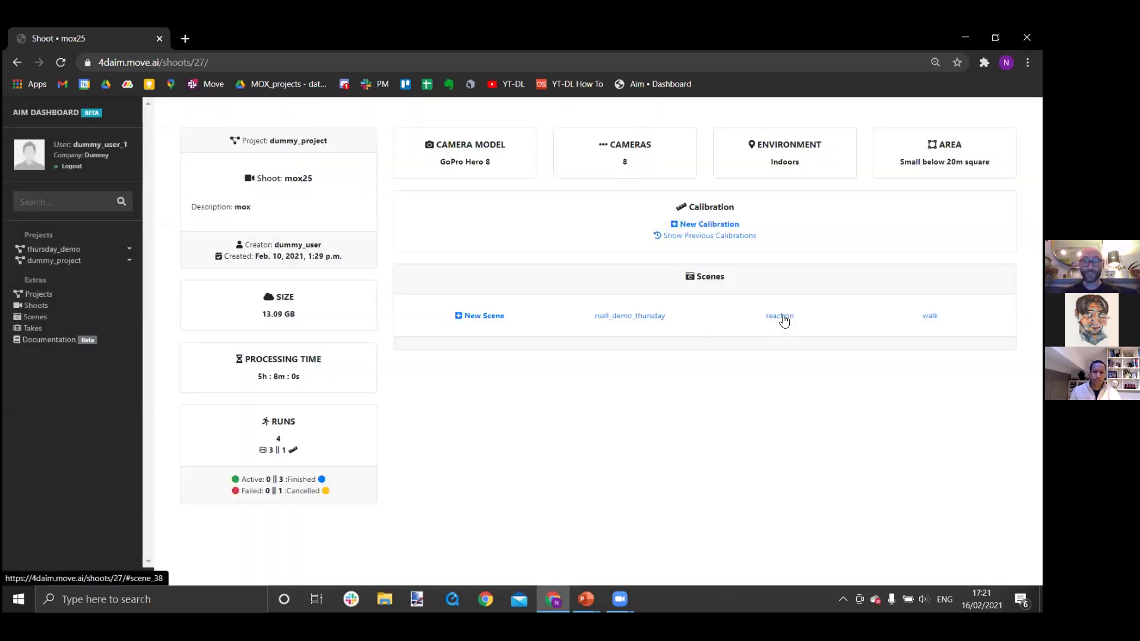
# - Show the reaction scene's takes and review the new take form, including its actor number choices, without saving
pyautogui.click(782, 317)
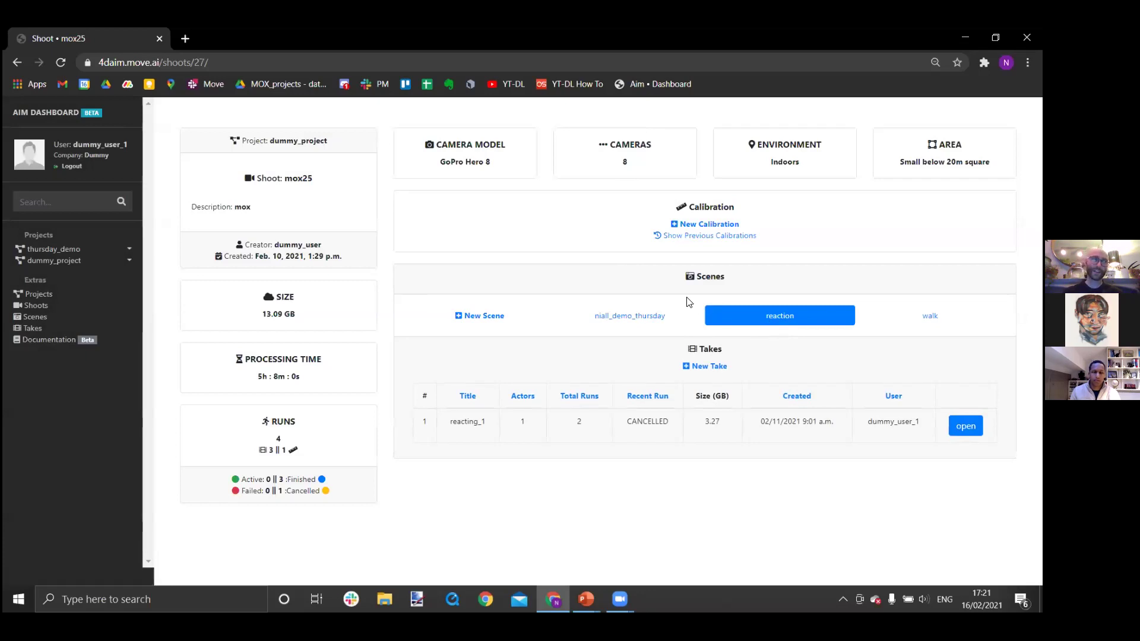
pyautogui.click(707, 369)
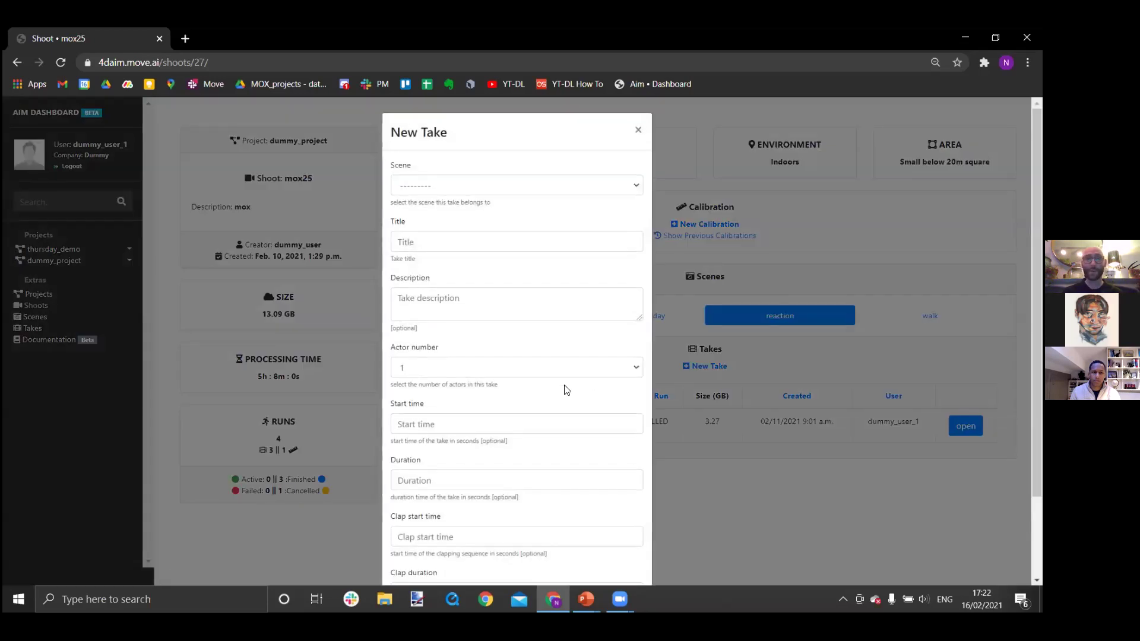
pyautogui.scroll(-2, 566, 390)
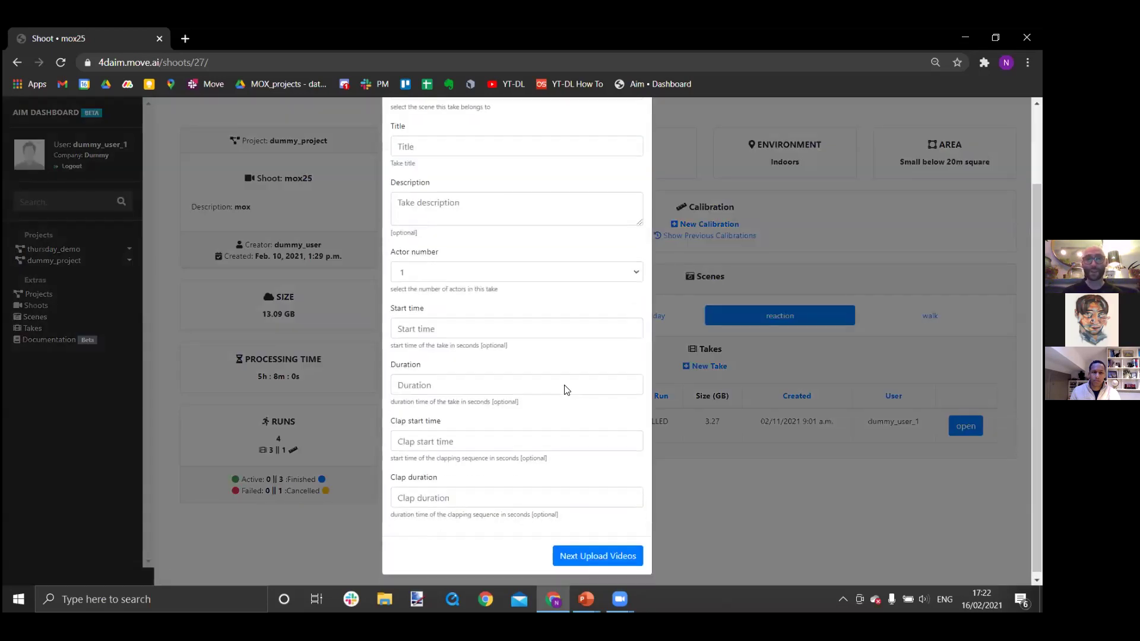
pyautogui.click(452, 278)
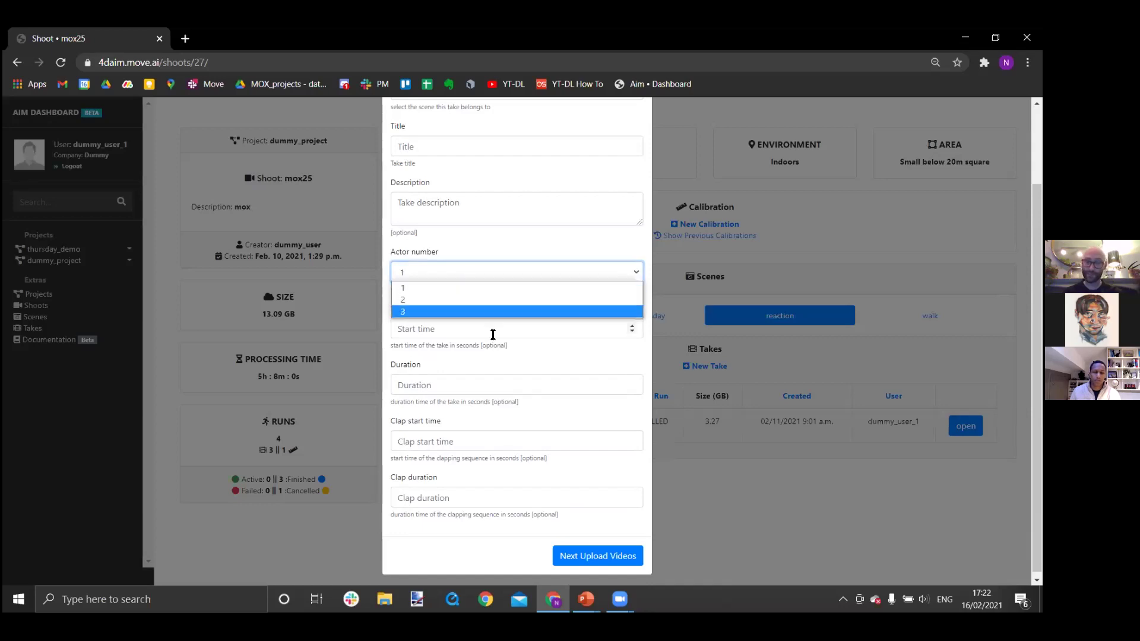
pyautogui.click(475, 364)
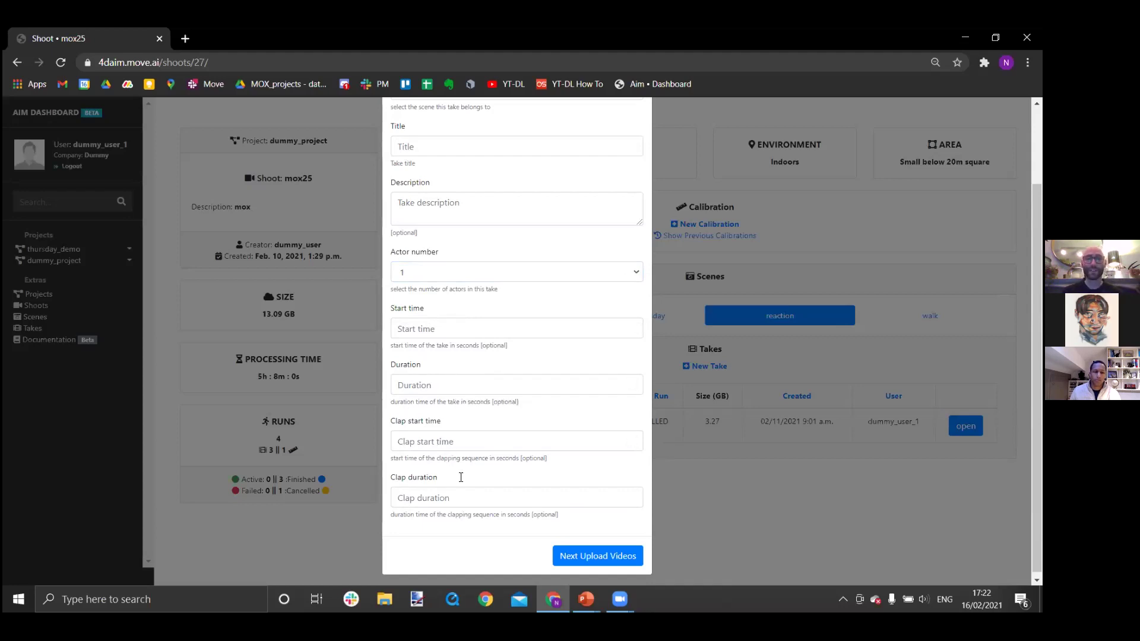
pyautogui.scroll(2, 600, 296)
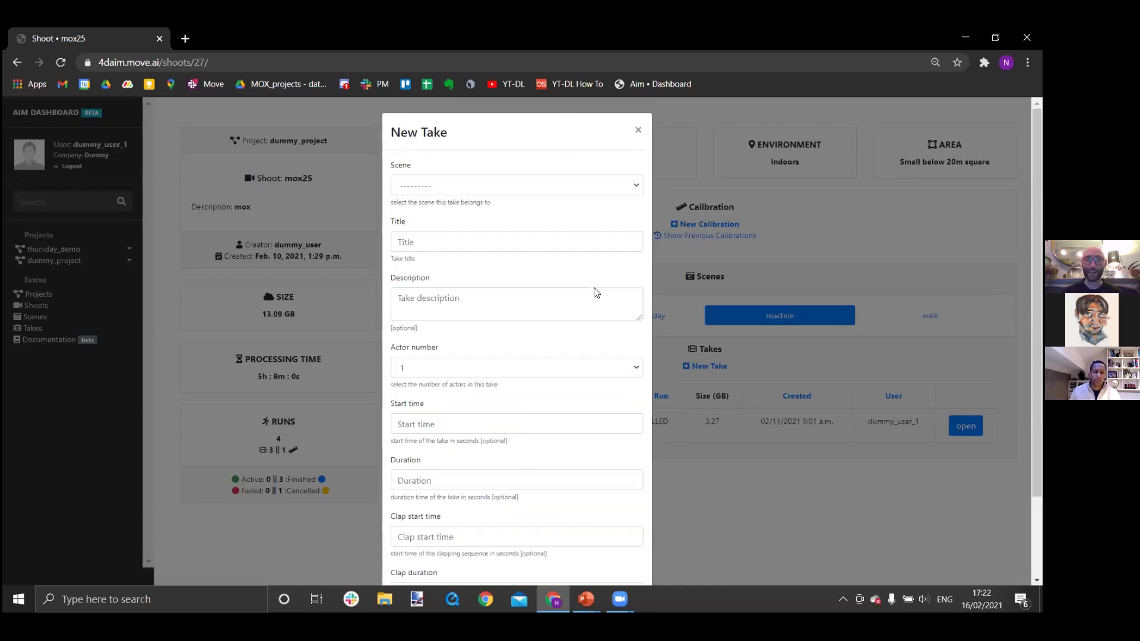
pyautogui.click(638, 132)
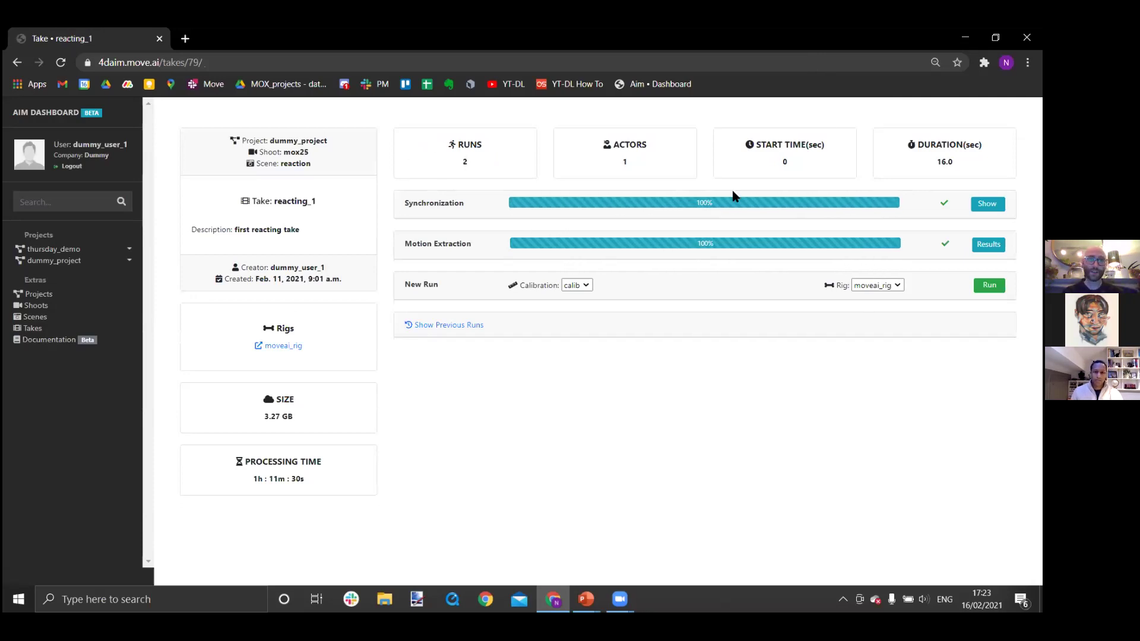
# - View the synchronization video of the reacting_1 take in full screen, and collapse its section again
pyautogui.click(987, 204)
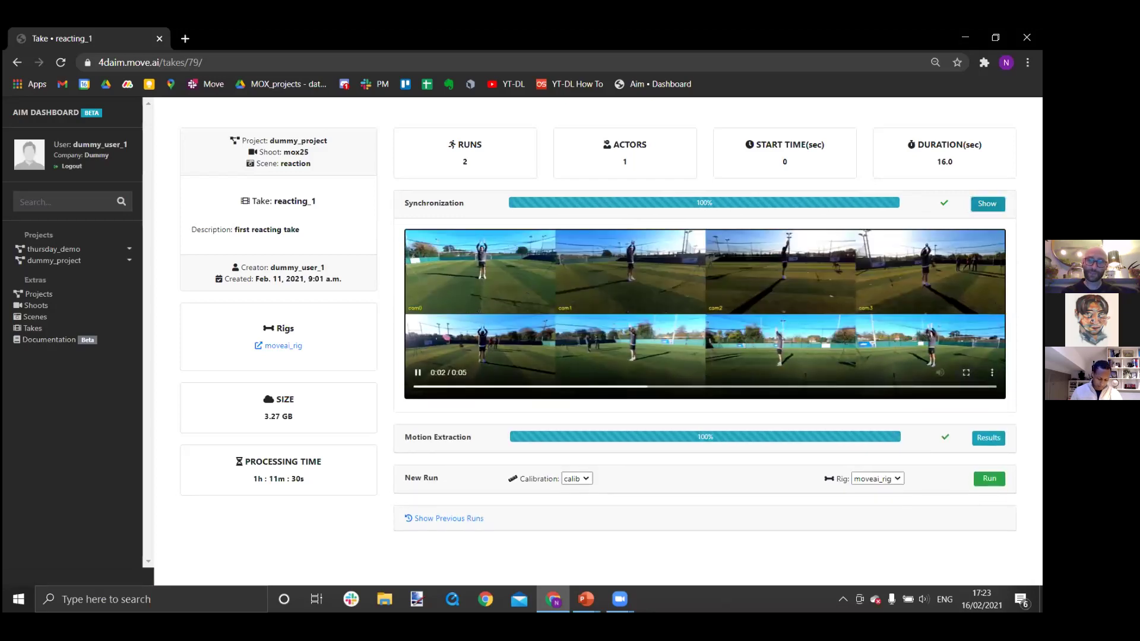
pyautogui.click(966, 372)
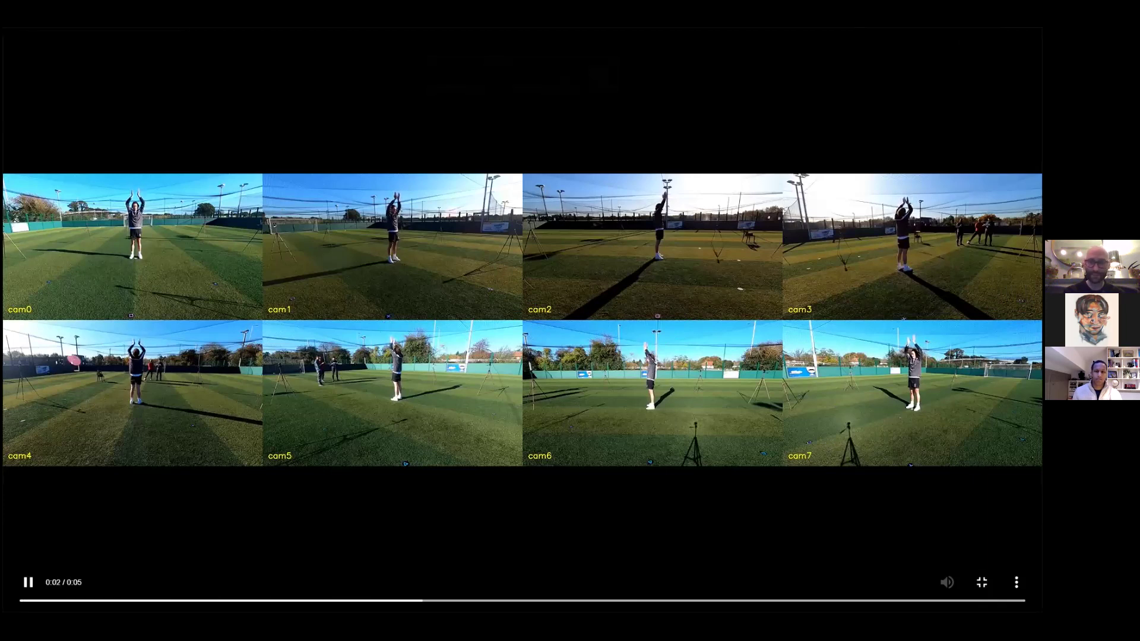
pyautogui.click(982, 583)
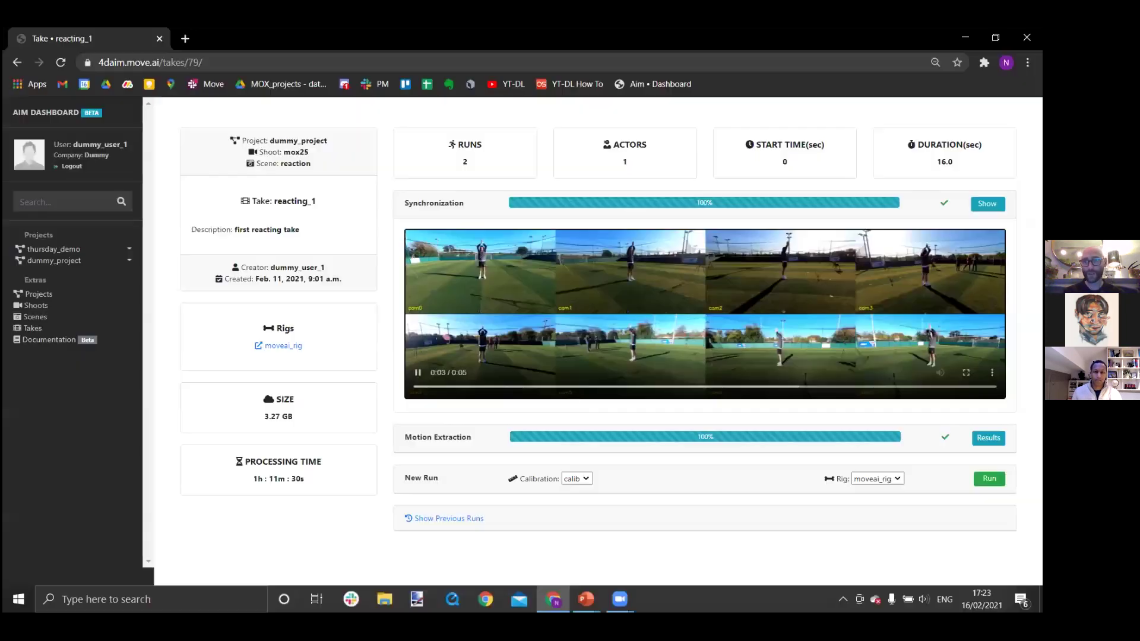
pyautogui.click(988, 202)
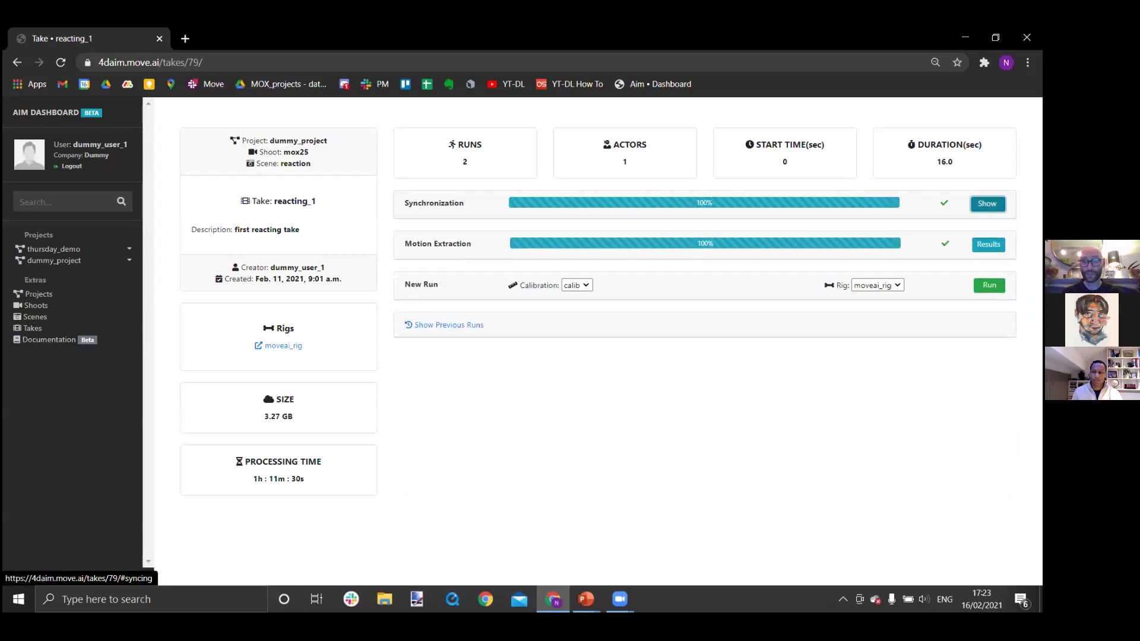
# - Examine the motion extraction results of reacting_1, viewing the body video full screen and the 3D skeleton preview, and collapse them
pyautogui.click(988, 244)
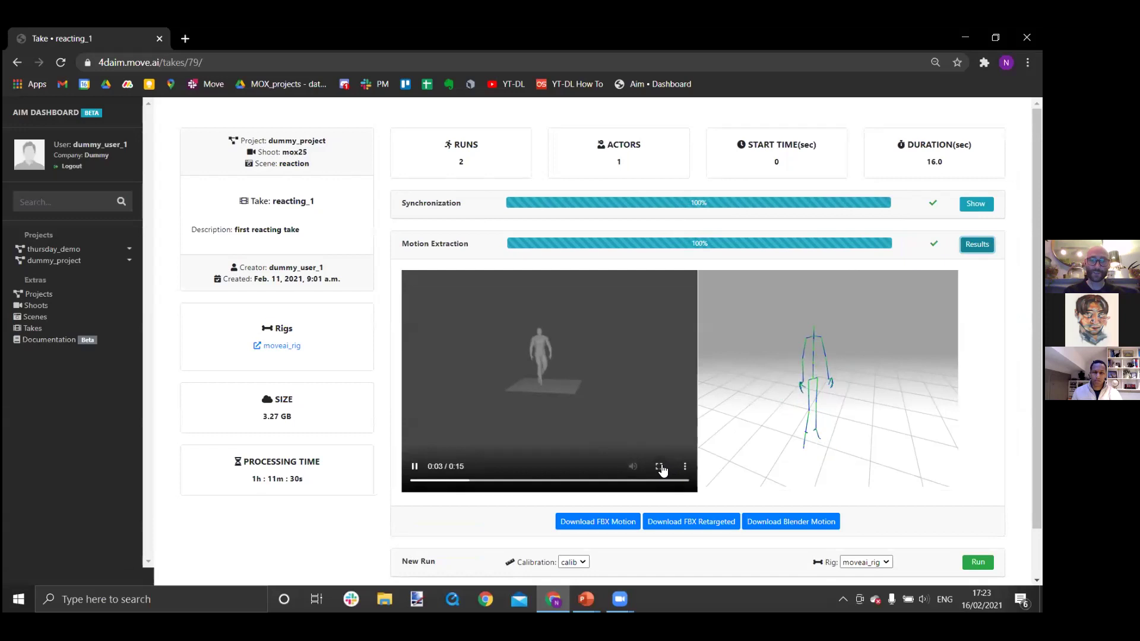
pyautogui.click(658, 466)
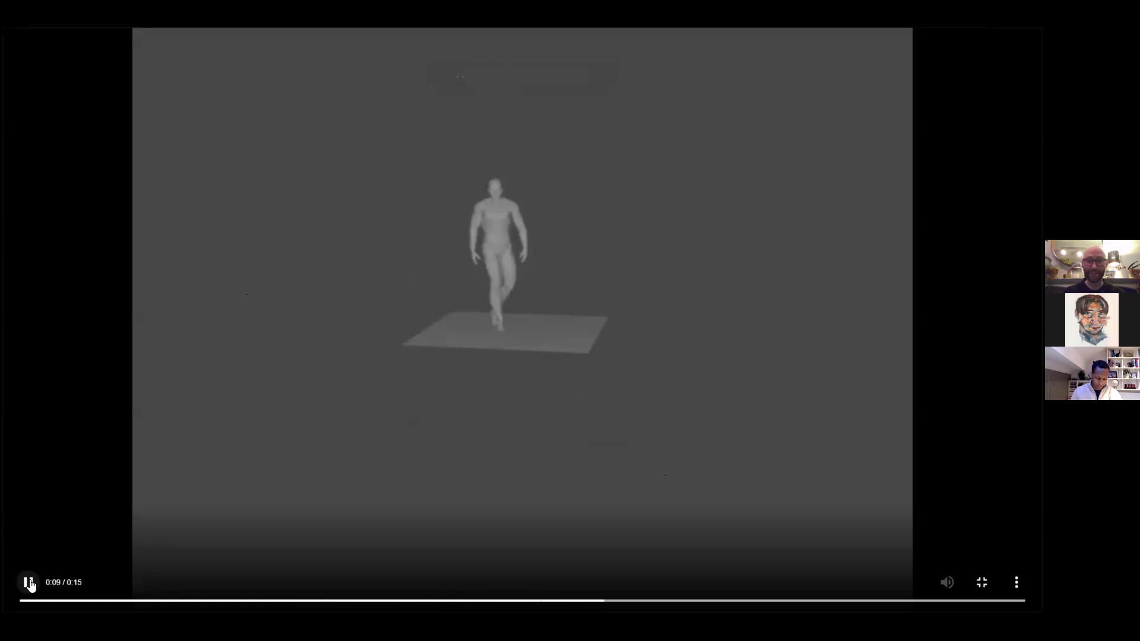
pyautogui.click(981, 583)
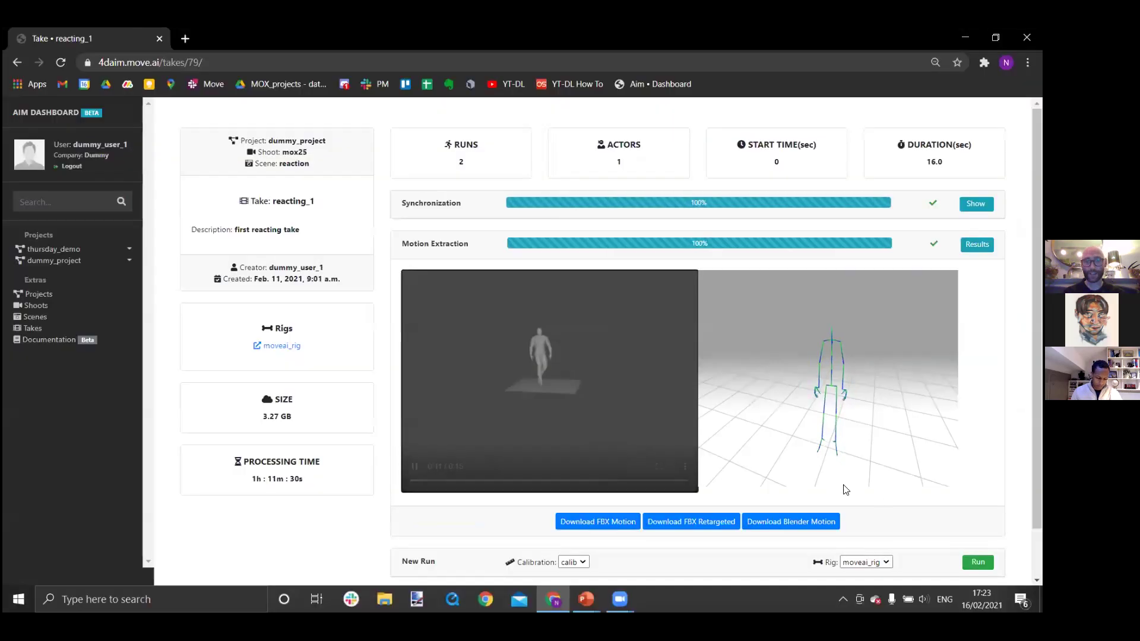
pyautogui.click(414, 467)
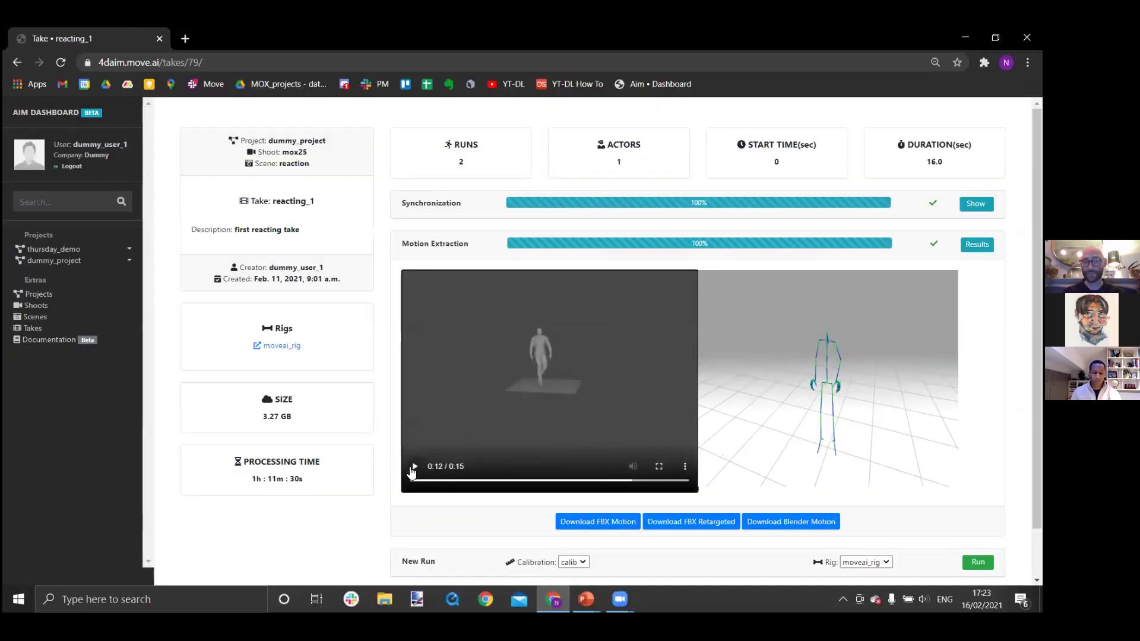
pyautogui.moveTo(860, 410)
pyautogui.mouseDown()
pyautogui.moveTo(834, 391)
pyautogui.moveTo(927, 399)
pyautogui.moveTo(869, 402)
pyautogui.mouseUp()
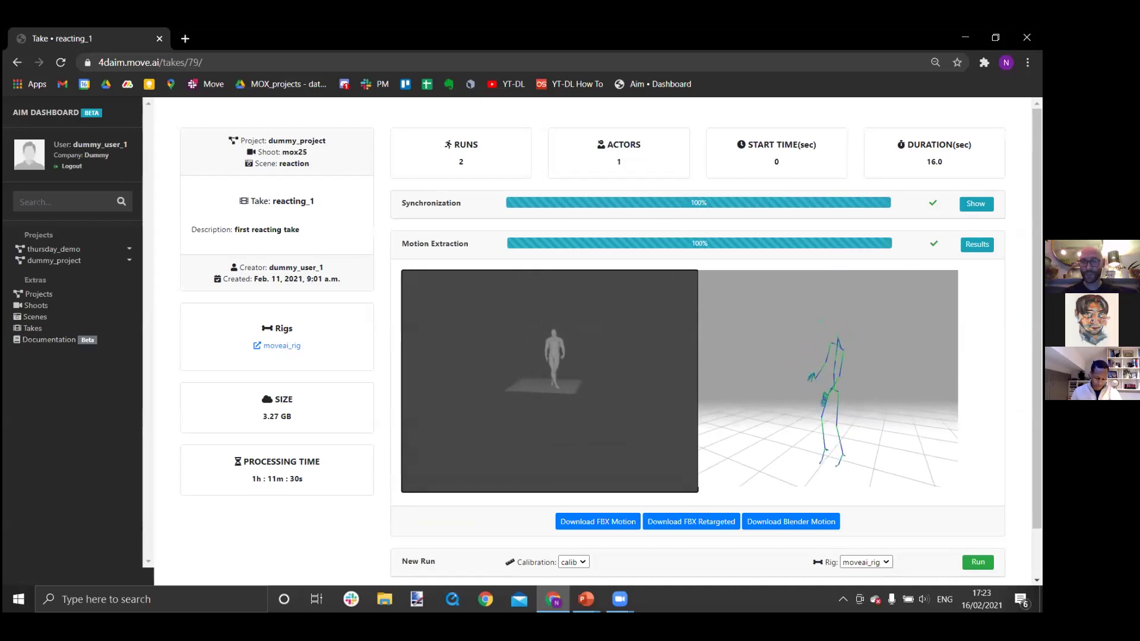
pyautogui.scroll(-1, 870, 405)
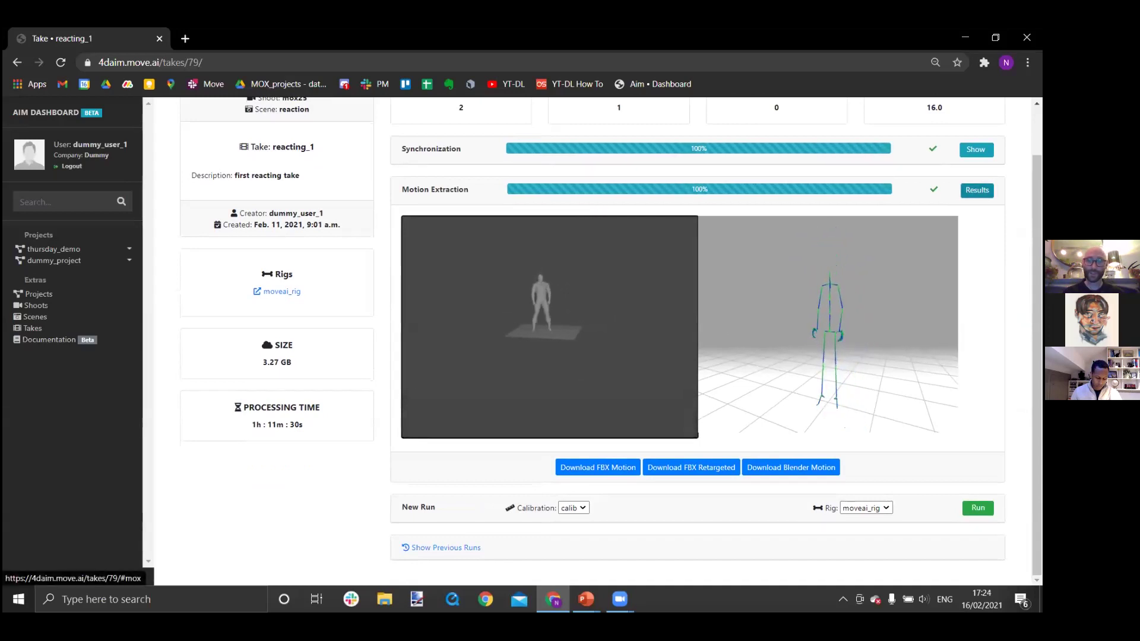
pyautogui.click(977, 190)
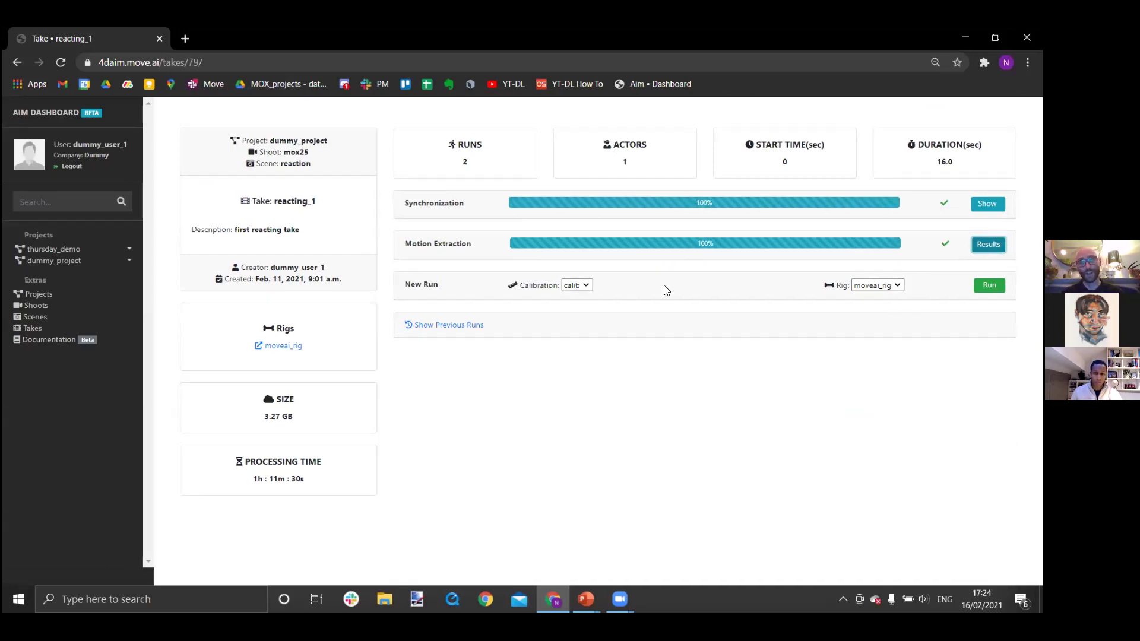
# - Check the calibration and rig choices available for a new run of the reacting_1 take
pyautogui.click(579, 286)
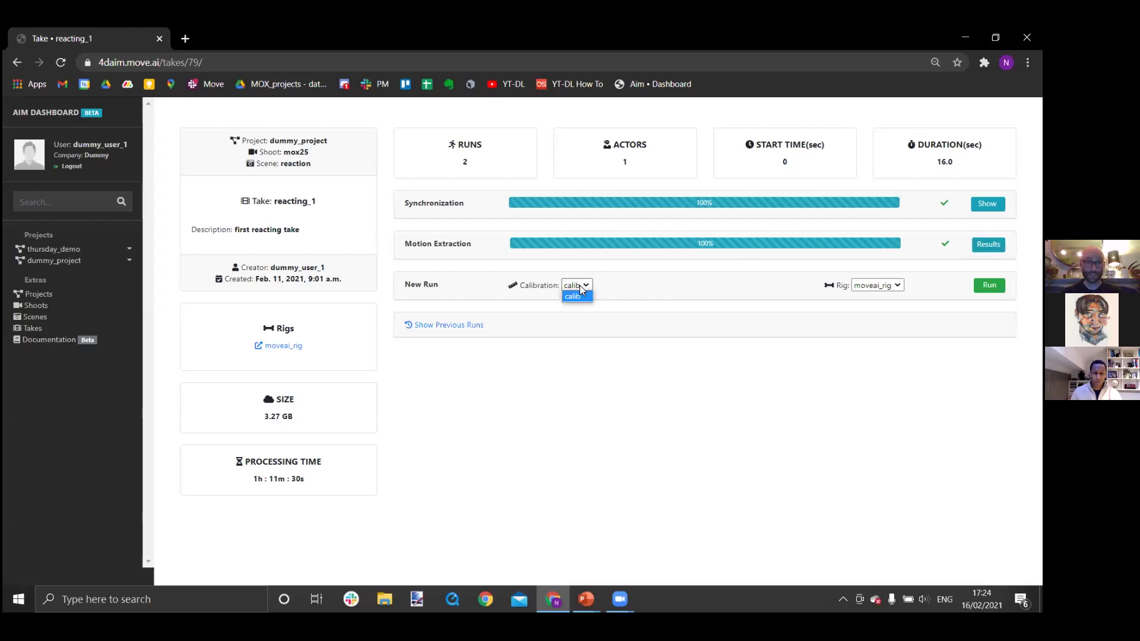
pyautogui.click(864, 284)
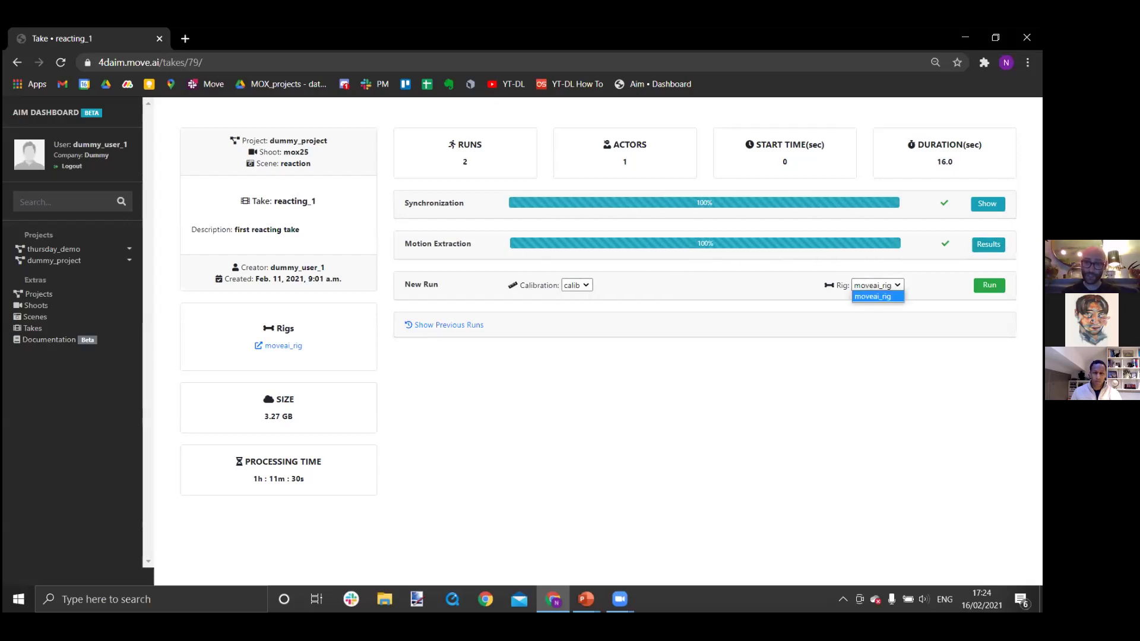
pyautogui.click(765, 396)
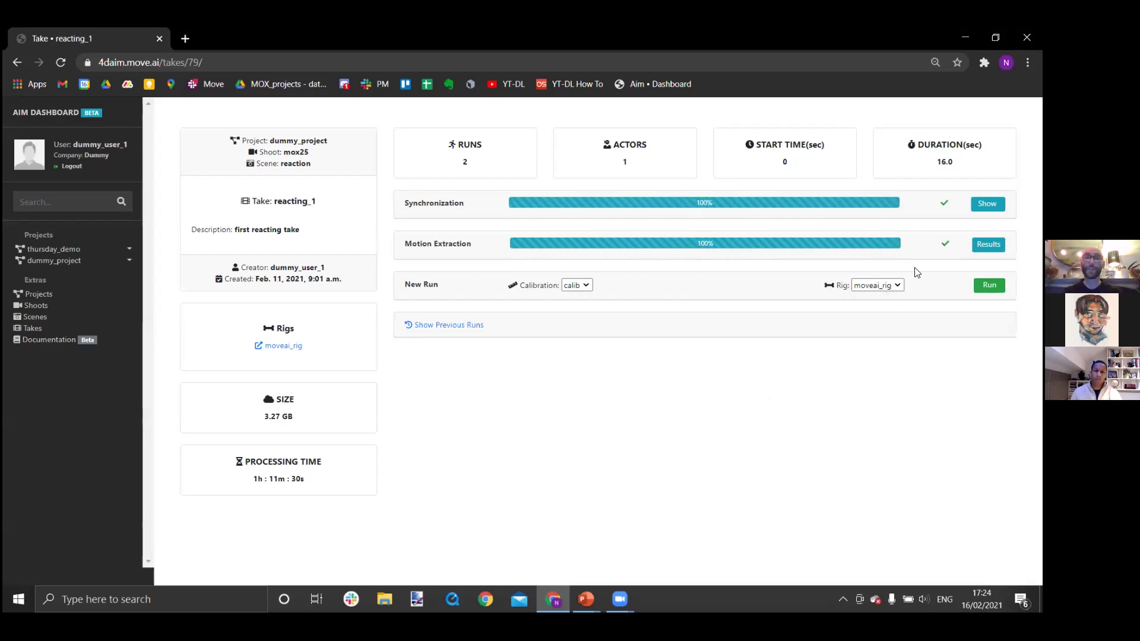
# - Download the Blender motion file from the motion extraction results of reacting_1 and open it in Blender
pyautogui.click(988, 244)
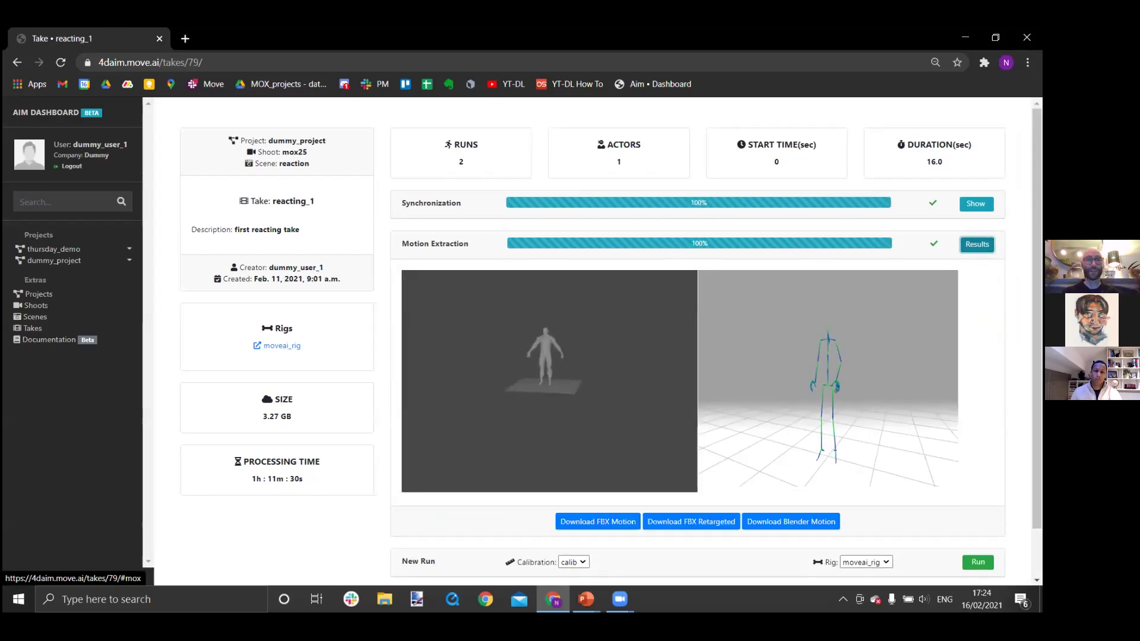
pyautogui.scroll(-2, 716, 381)
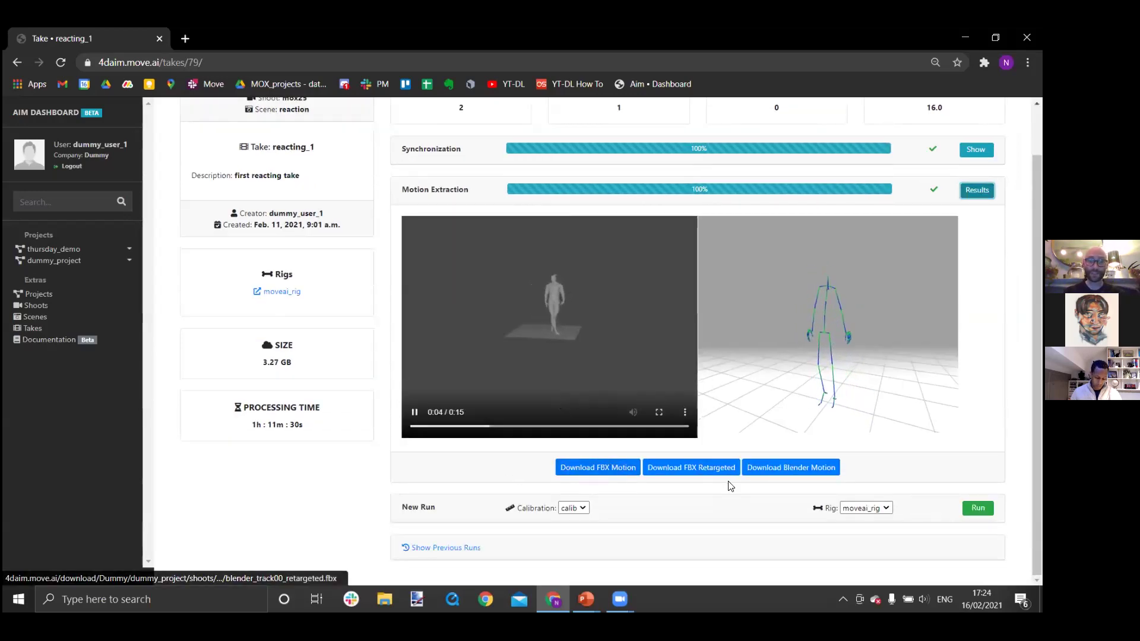
pyautogui.click(767, 473)
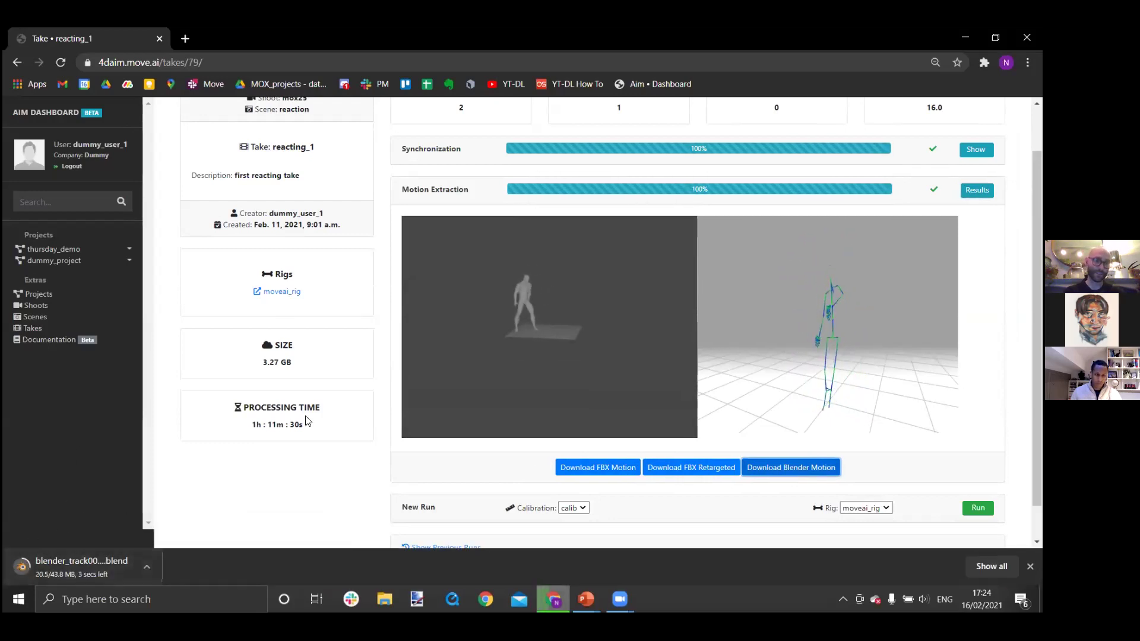
pyautogui.click(89, 564)
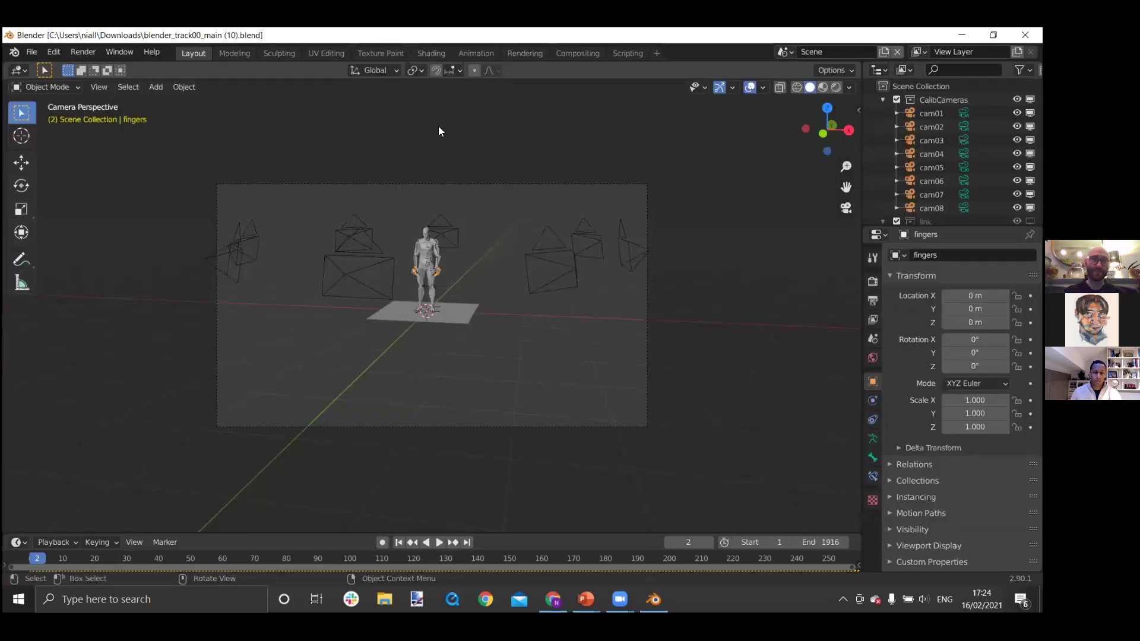
# - Leave the camera view and hide the ground plane and the AITrajectory rig in the scene
pyautogui.click(846, 208)
pyautogui.scroll(3, 390, 272)
pyautogui.click(410, 291)
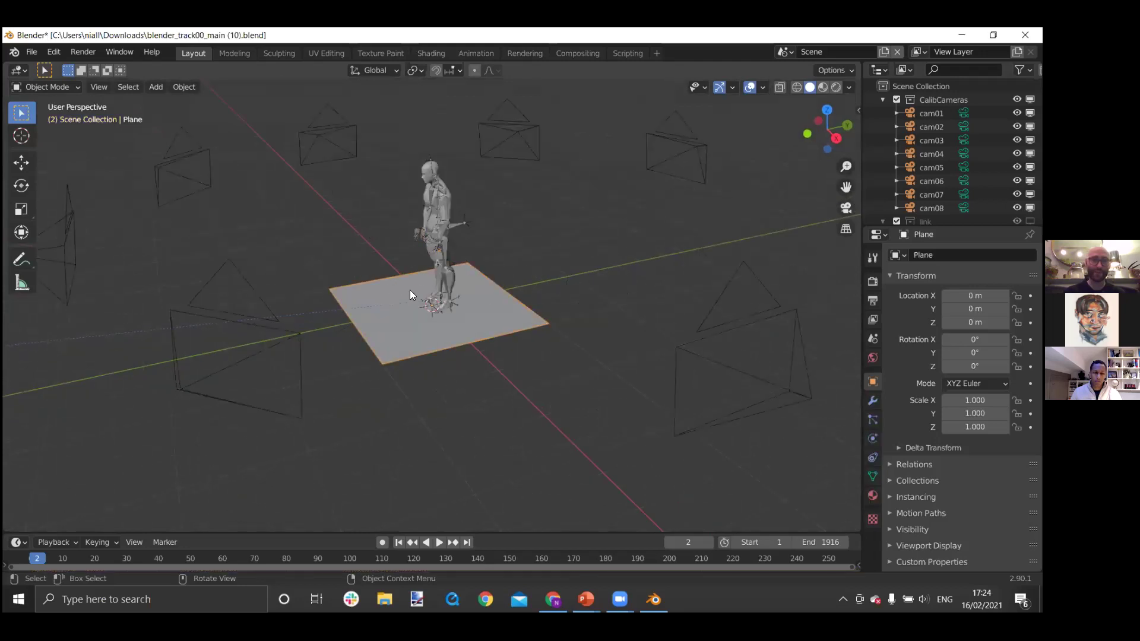
pyautogui.press('h')
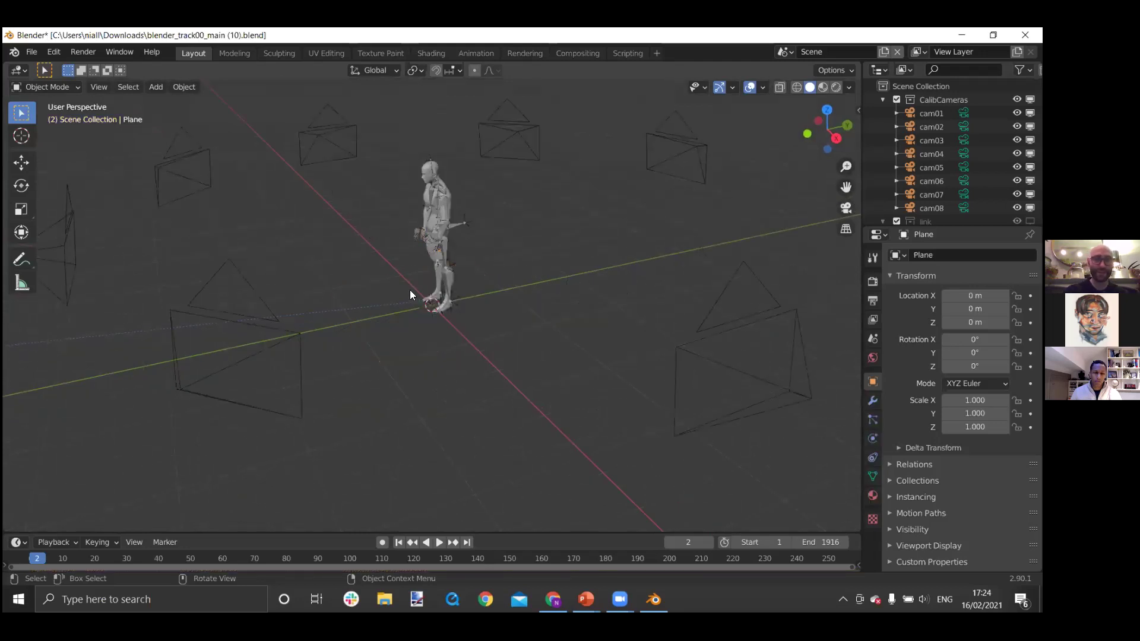
pyautogui.click(457, 229)
pyautogui.press('h')
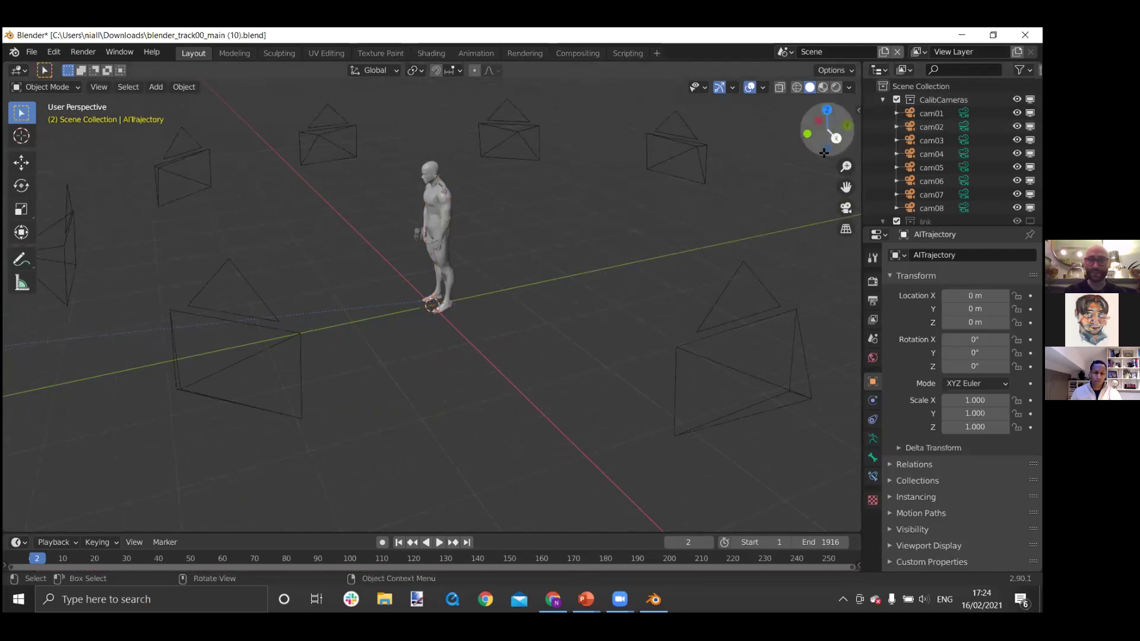
# - Hide the urdf_fbx and fingers rigs around the character so only the body mesh is shown
pyautogui.moveTo(808, 142); pyautogui.dragTo(451, 267)
pyautogui.click(452, 243)
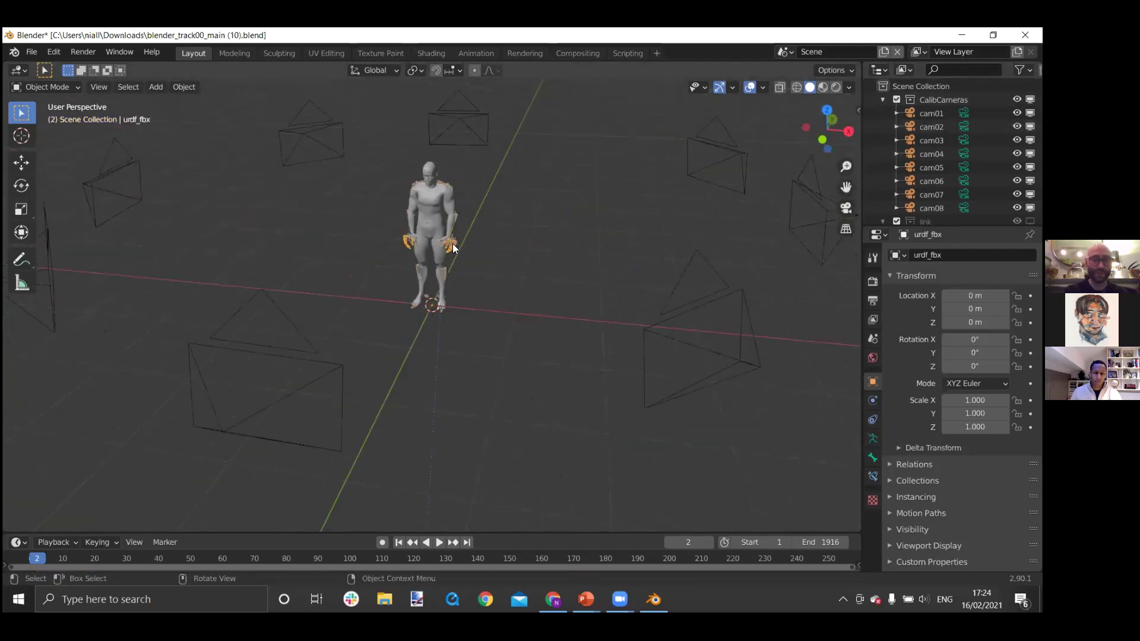
pyautogui.click(452, 244)
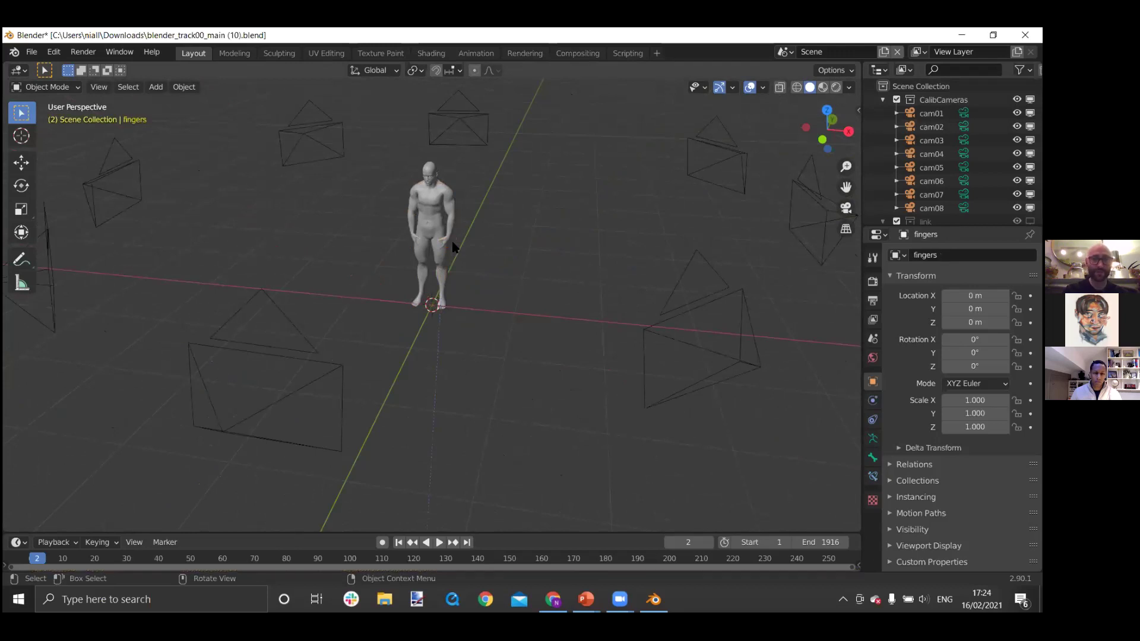
# - Play the extracted motion on the character and watch it from different angles
pyautogui.press('space')
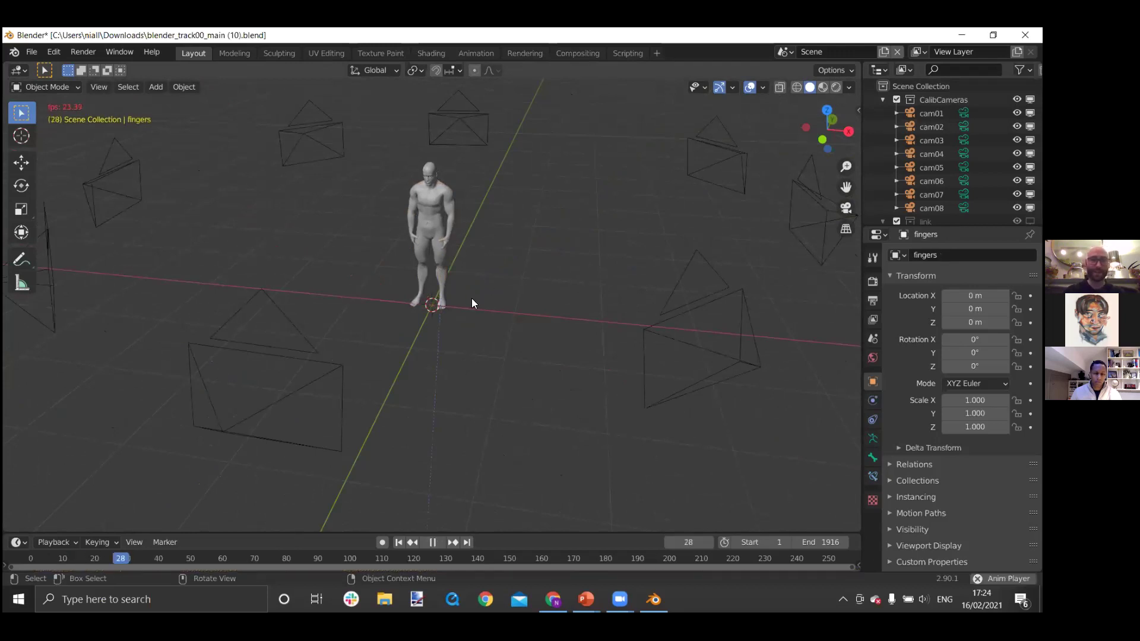
pyautogui.moveTo(415, 356); pyautogui.dragTo(847, 356, button='middle')
pyautogui.moveTo(823, 143); pyautogui.dragTo(830, 144)
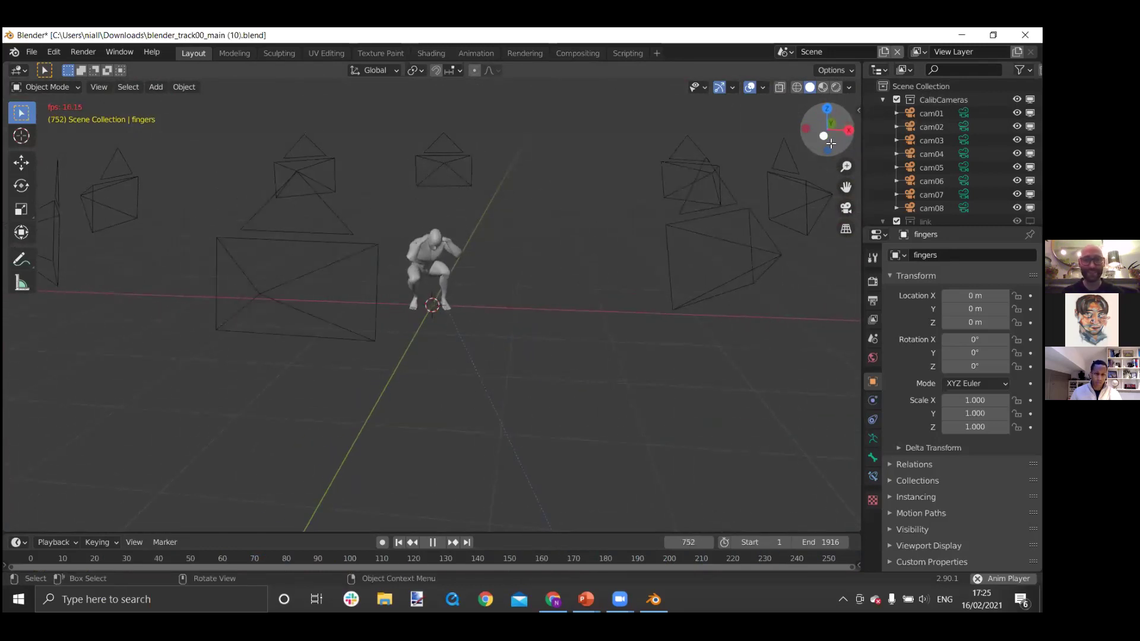